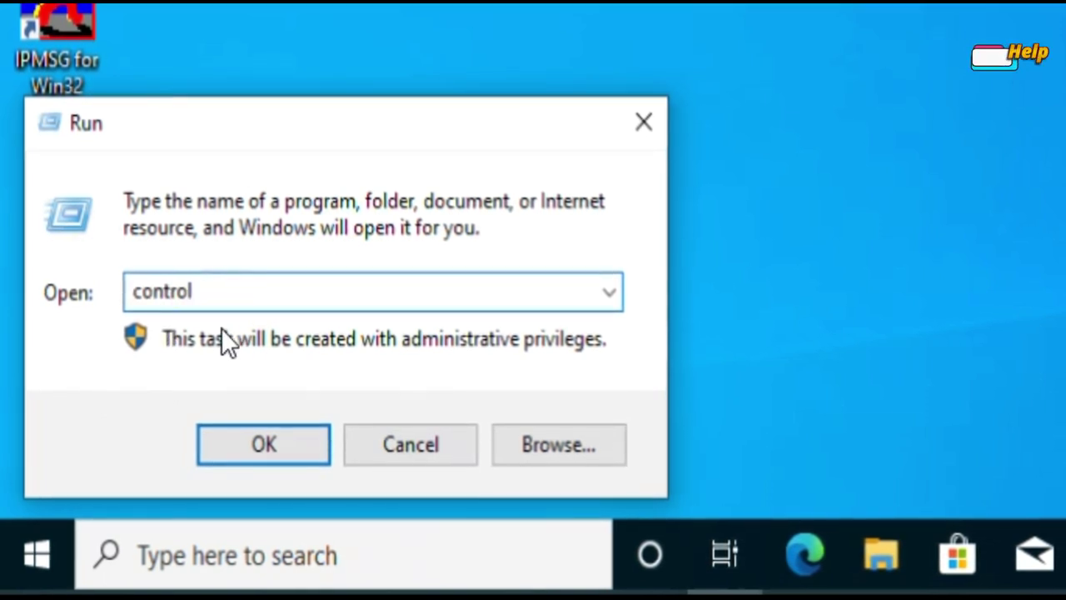
# Step: Open the Control Panel and go to the Balanced power plan's display turn-off settings in Power Options
pyautogui.click(265, 445)
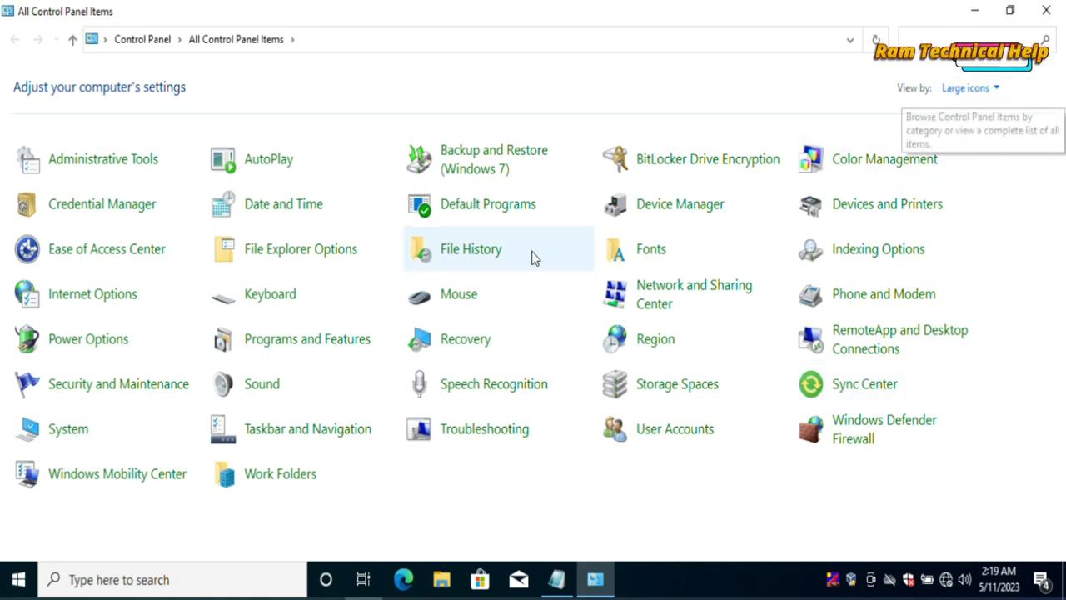
pyautogui.click(991, 88)
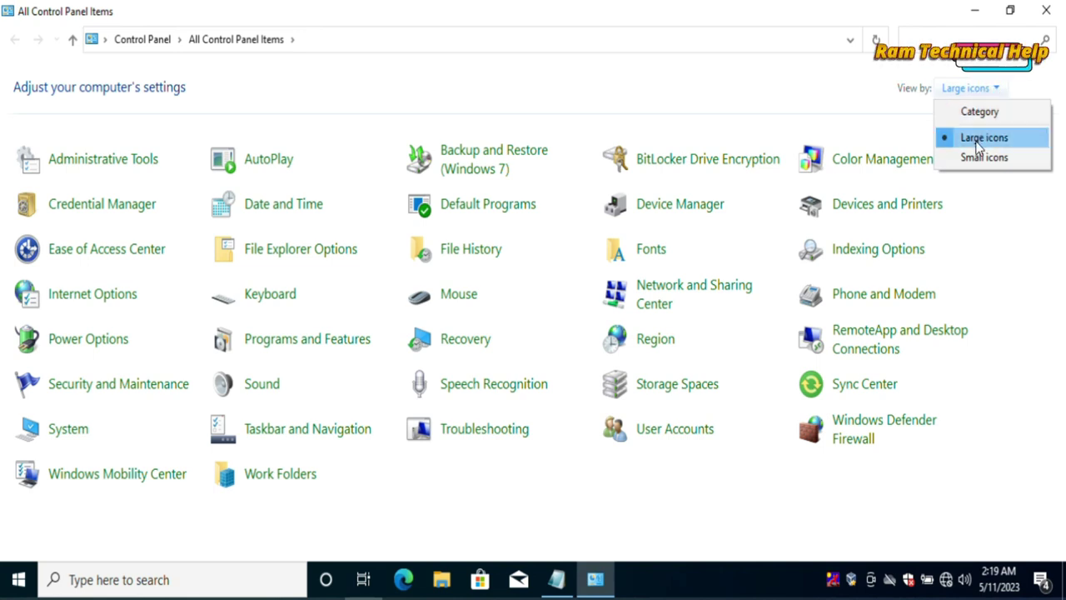
pyautogui.click(804, 113)
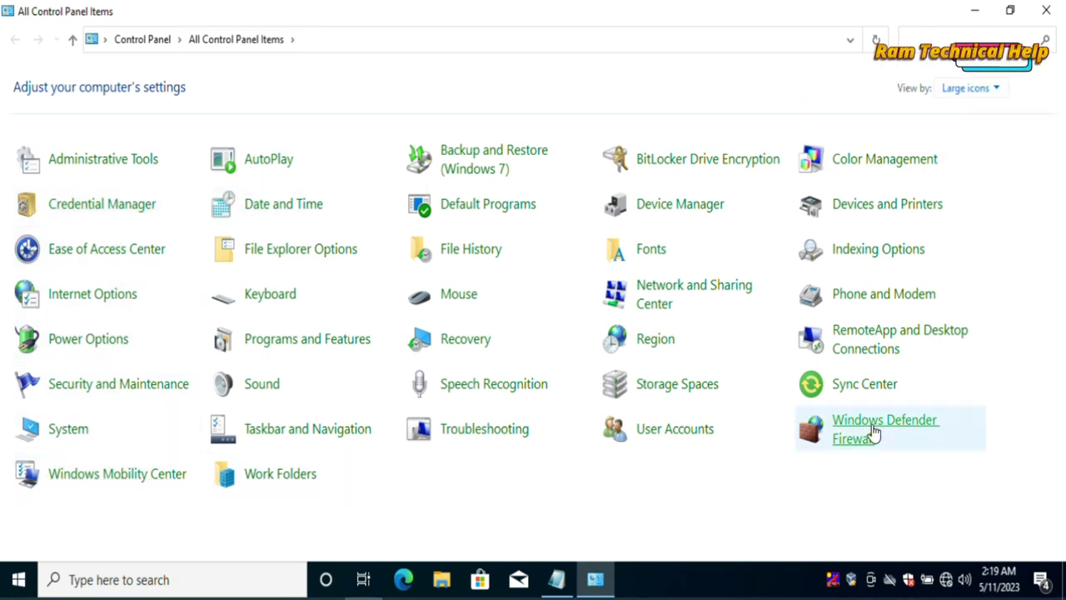
pyautogui.click(95, 350)
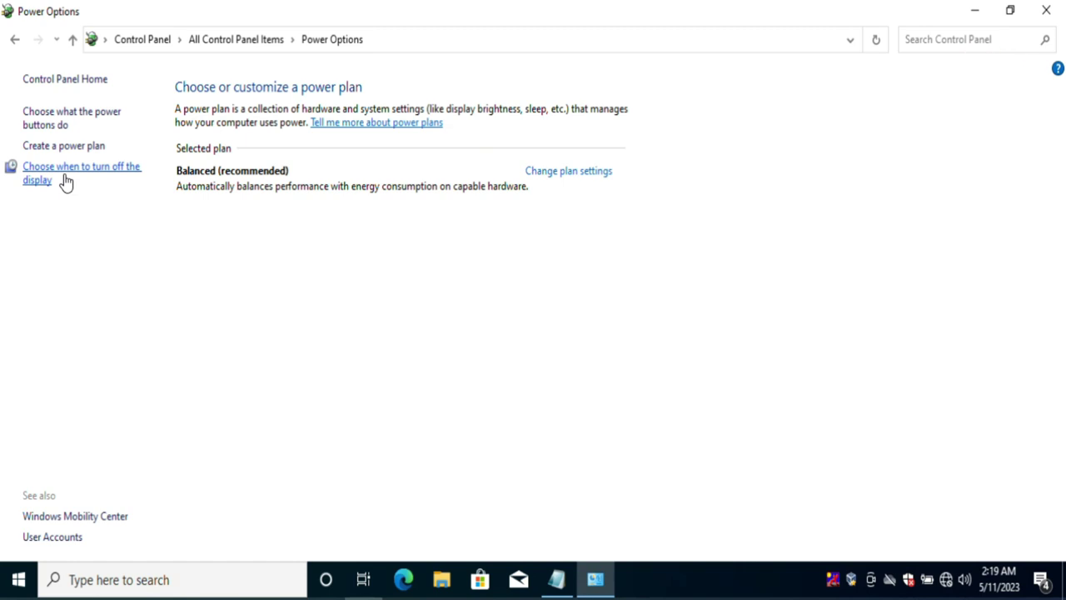
pyautogui.click(117, 175)
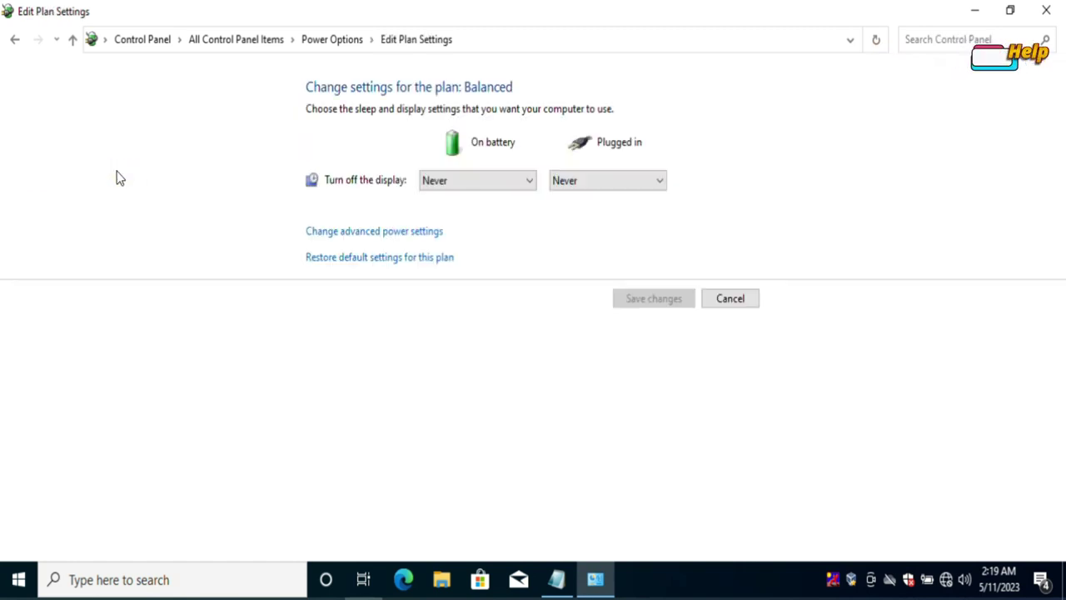
# Step: Check the on-battery display turn-off choices and open the Balanced plan's advanced power settings
pyautogui.click(450, 181)
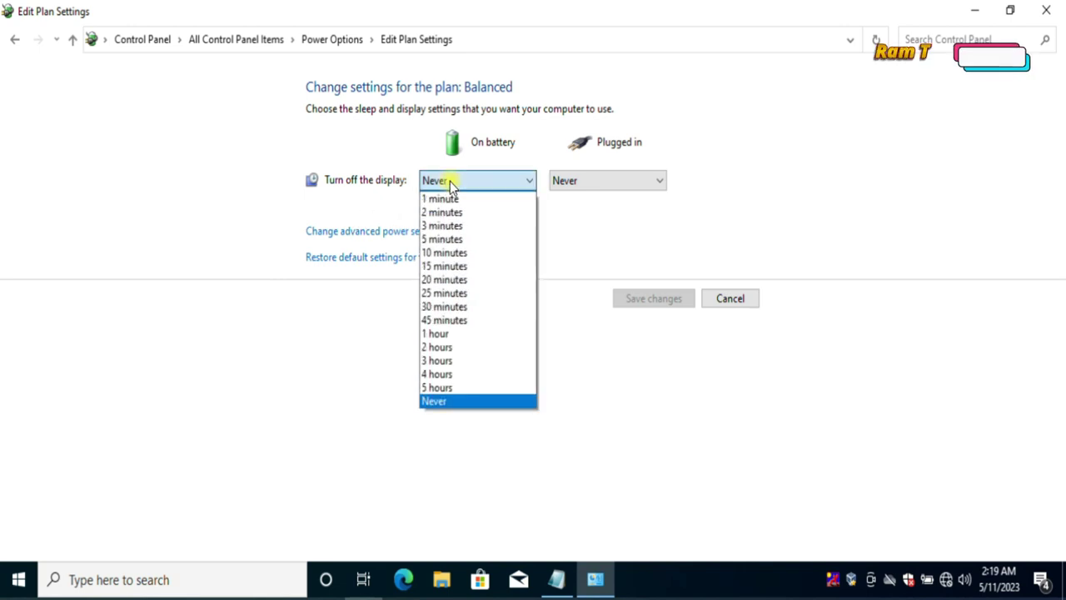
pyautogui.click(534, 181)
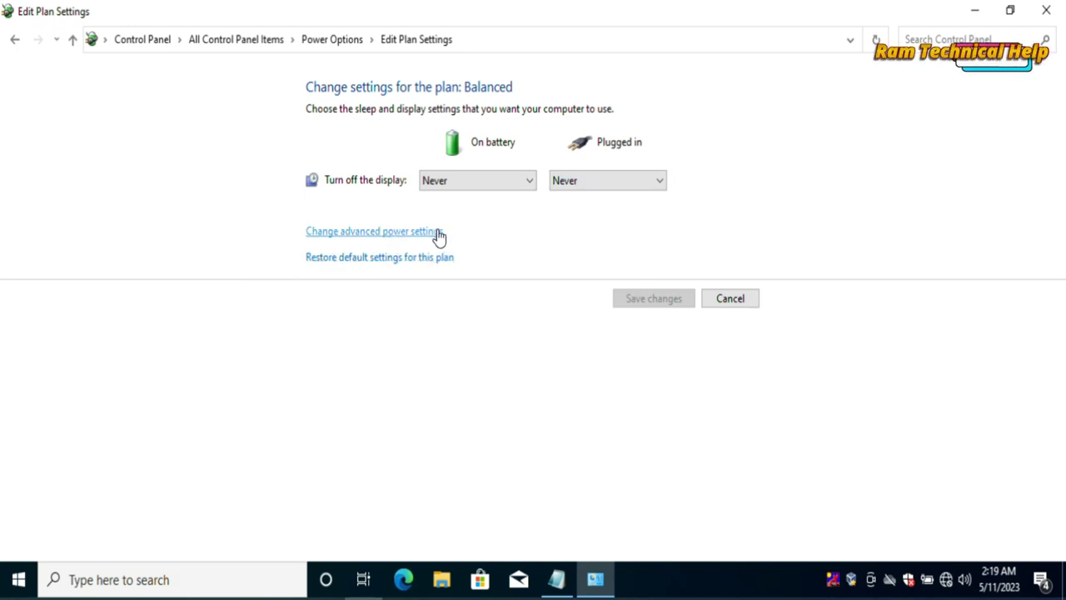
pyautogui.click(392, 234)
pyautogui.moveTo(252, 96); pyautogui.dragTo(525, 112)
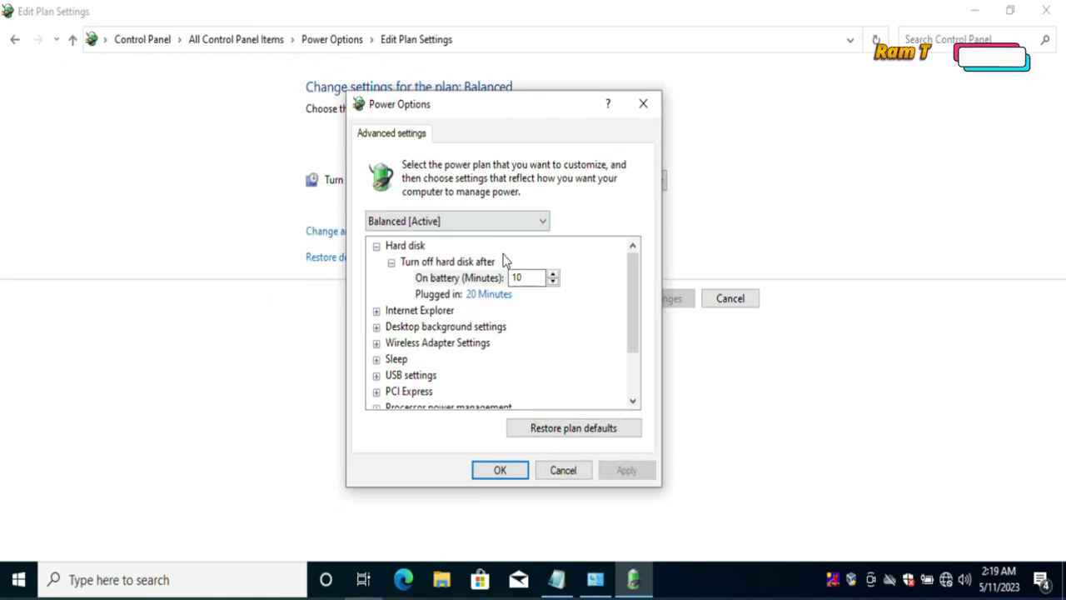
# Step: Set the Wireless Adapter Settings power saving mode on battery to Maximum Performance
pyautogui.scroll(-3, 415, 329)
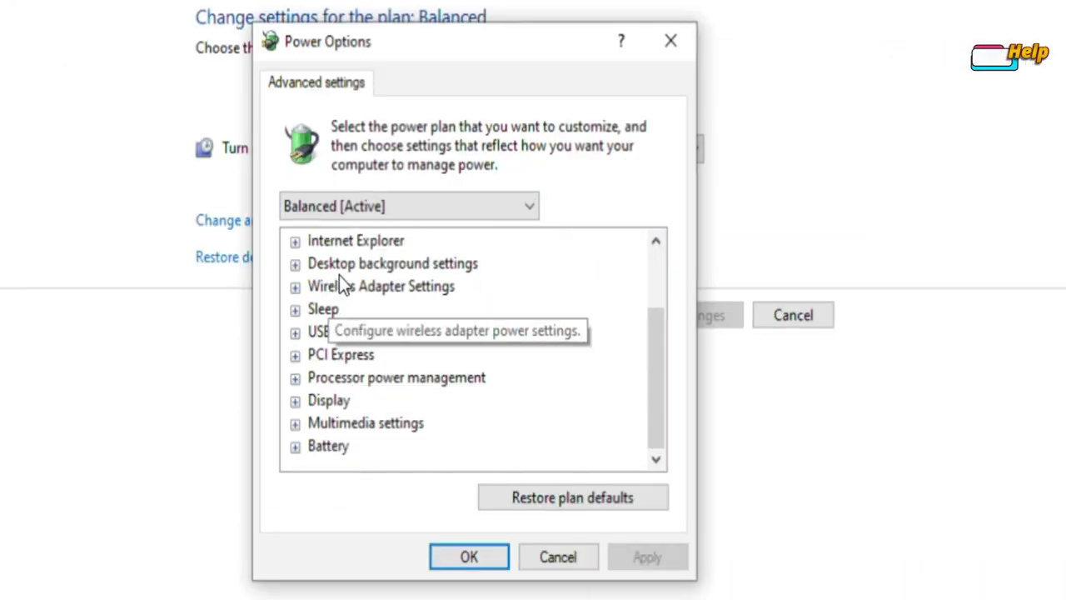
pyautogui.scroll(1, 339, 286)
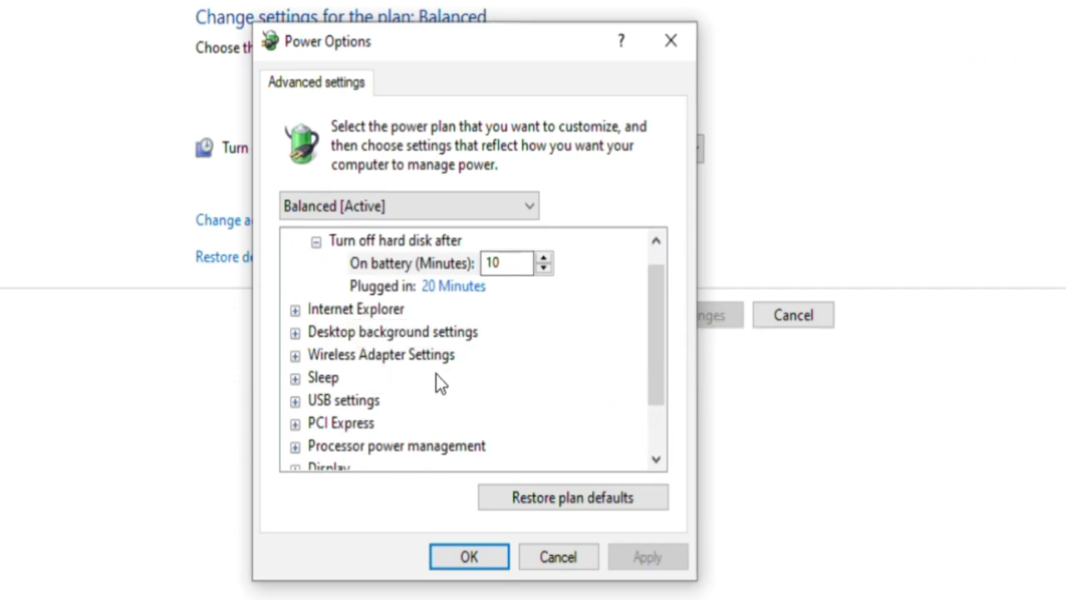
pyautogui.click(372, 359)
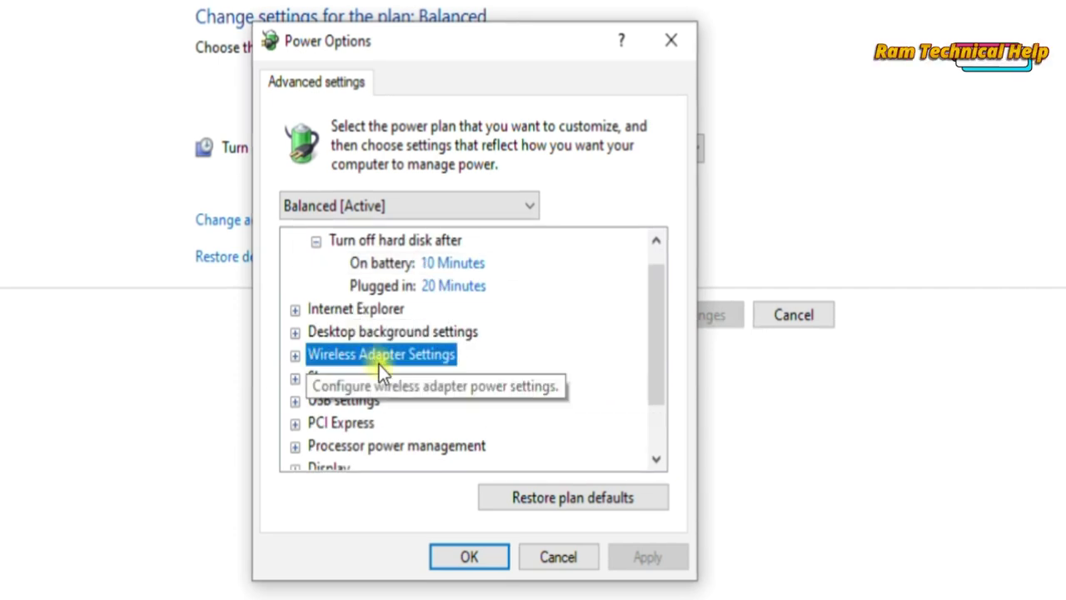
pyautogui.click(298, 357)
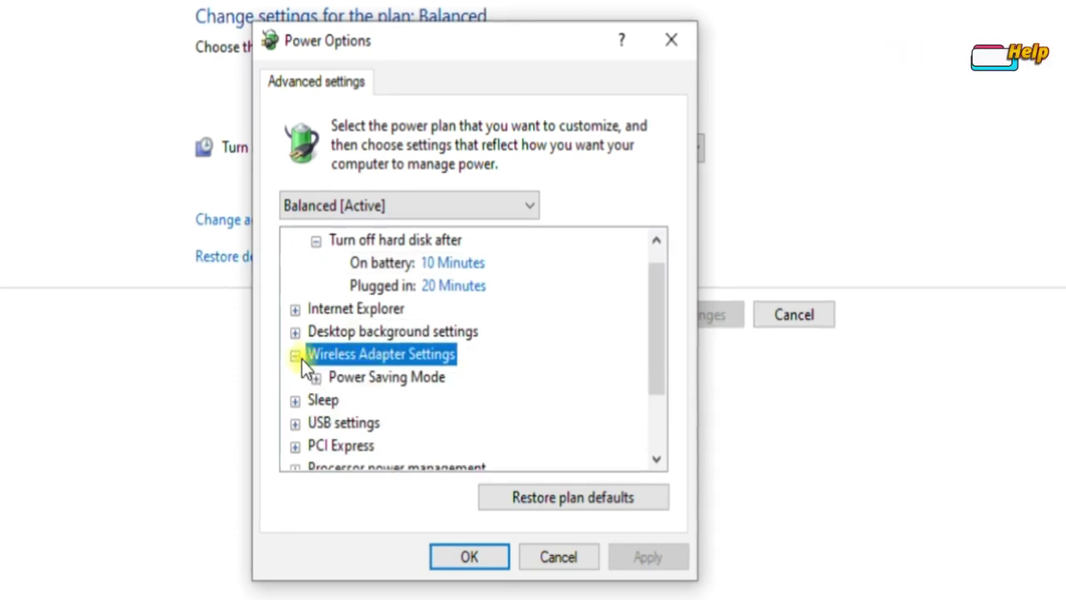
pyautogui.click(315, 378)
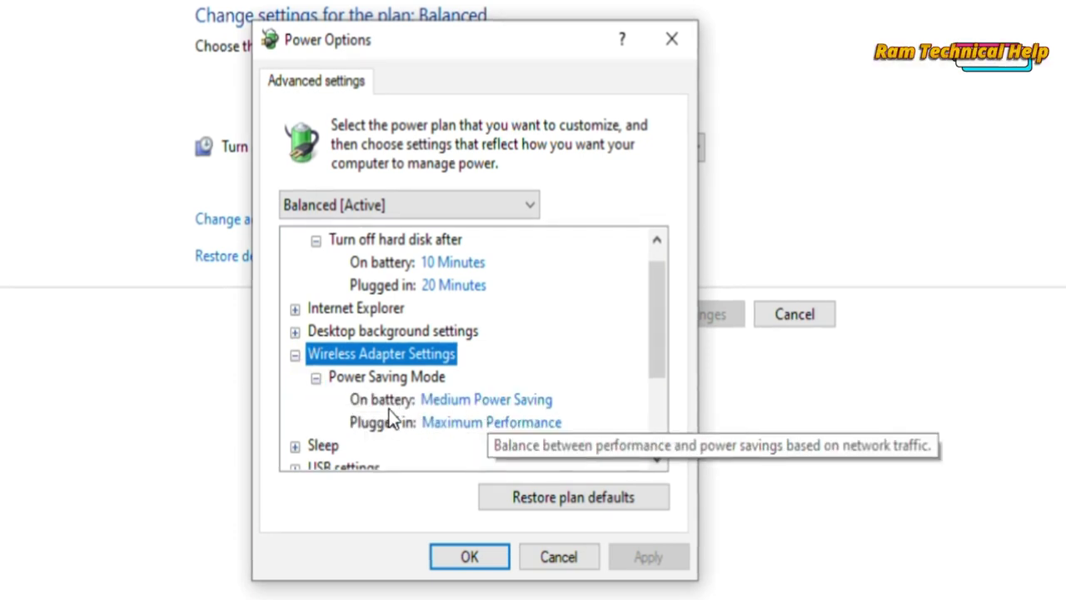
pyautogui.click(454, 398)
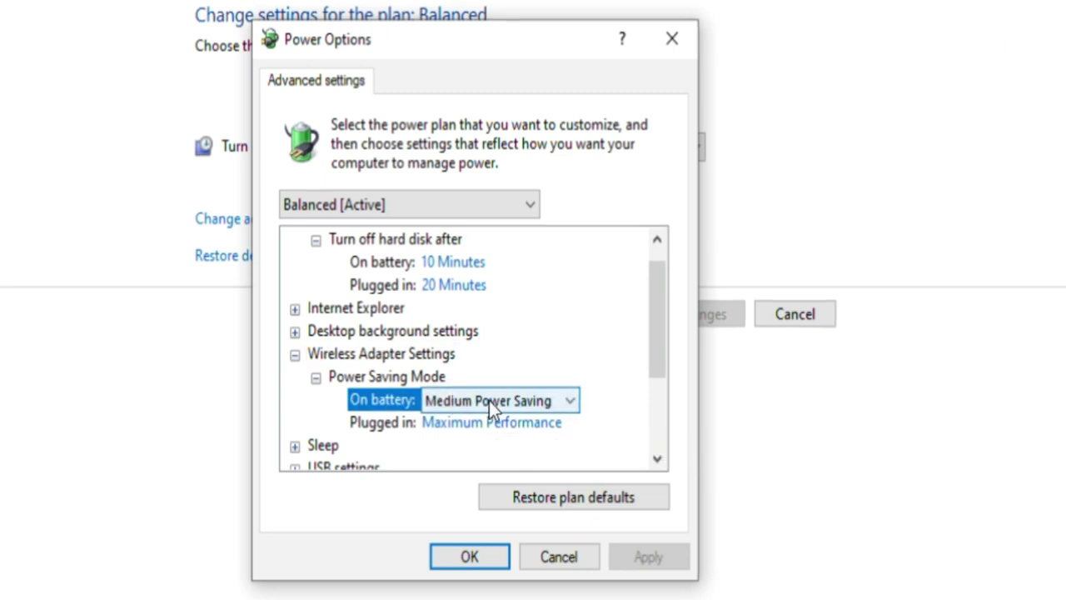
pyautogui.click(489, 400)
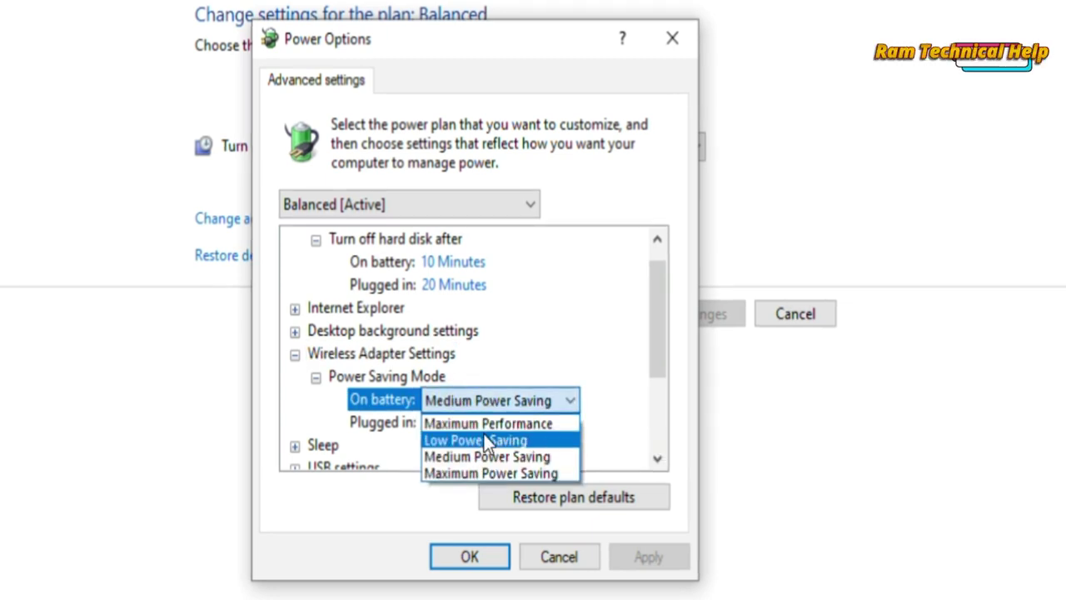
pyautogui.click(487, 423)
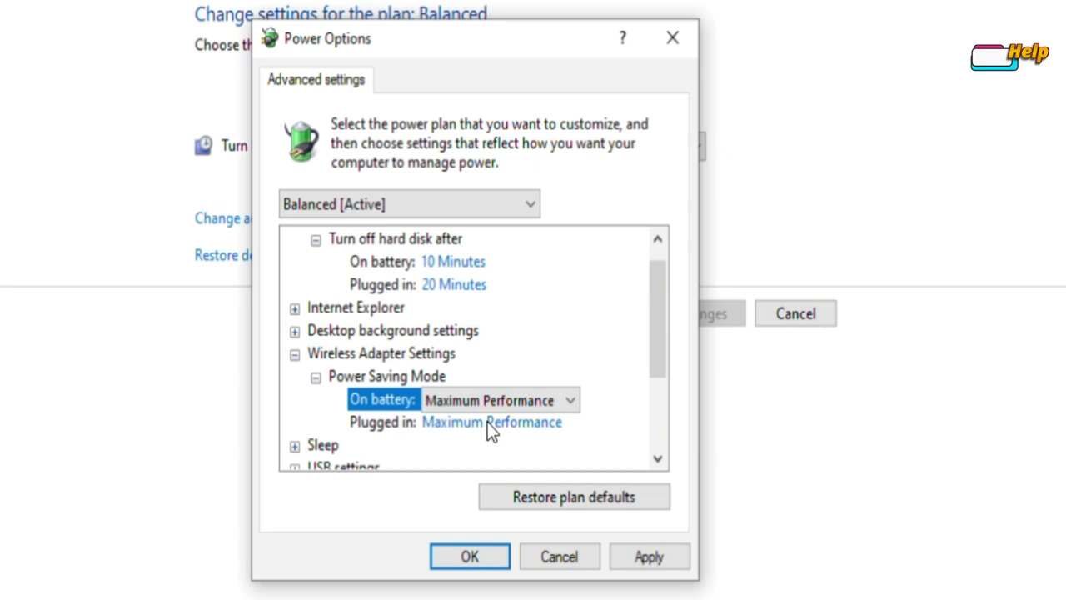
# Step: Keep the plugged-in wireless power saving mode at Maximum Performance, apply the settings and close the power options windows
pyautogui.click(499, 423)
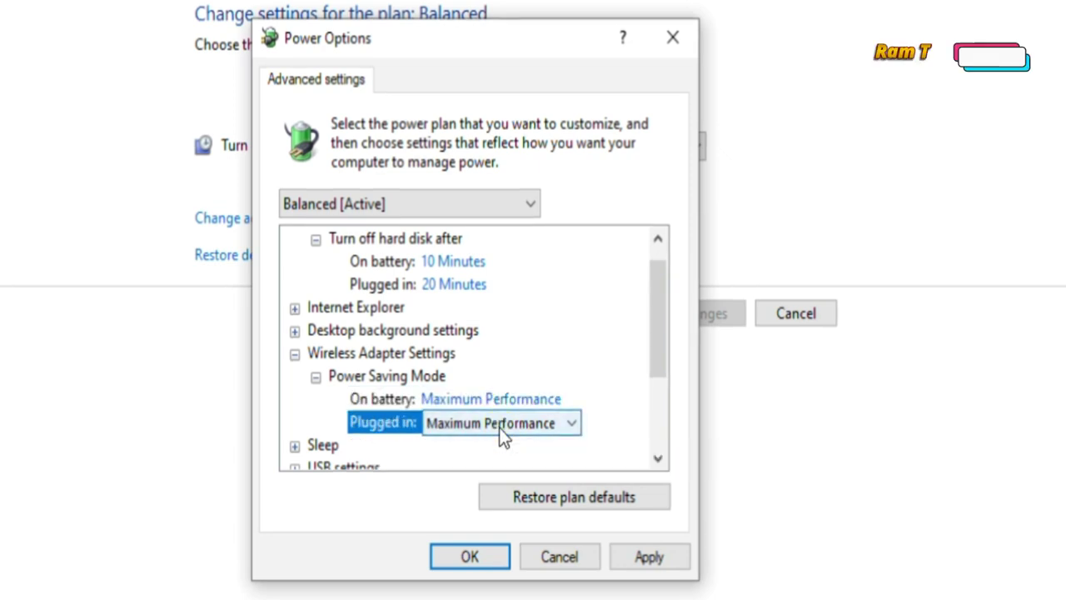
pyautogui.click(529, 427)
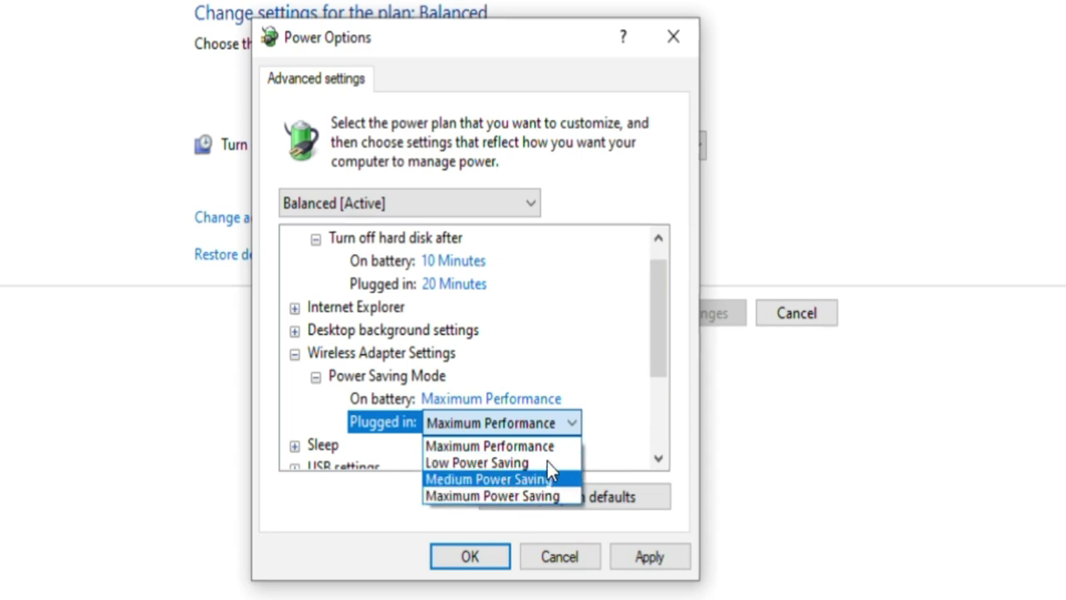
pyautogui.click(599, 432)
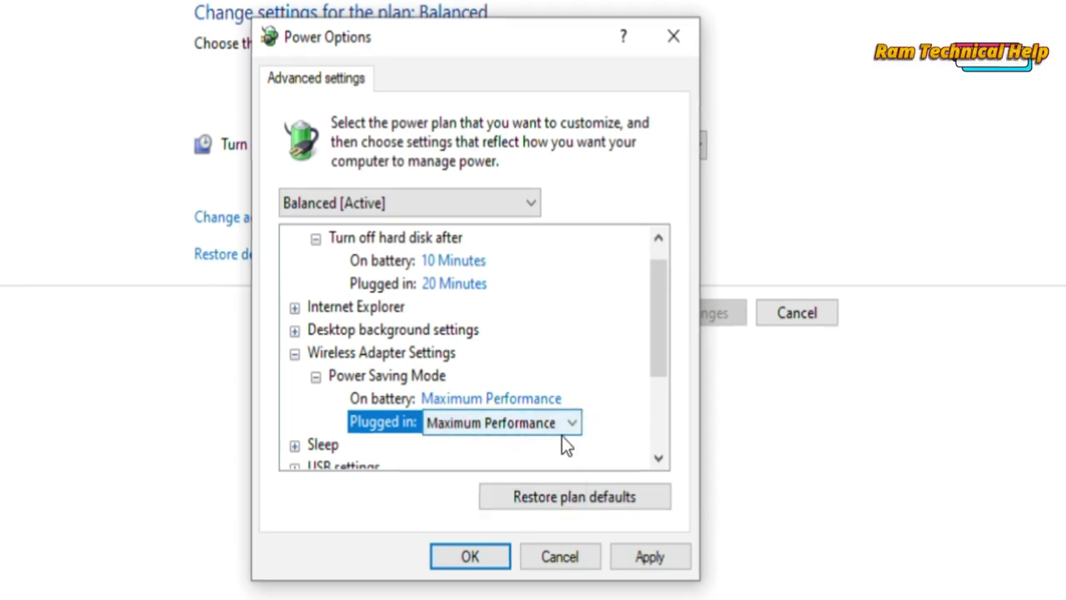
pyautogui.click(645, 567)
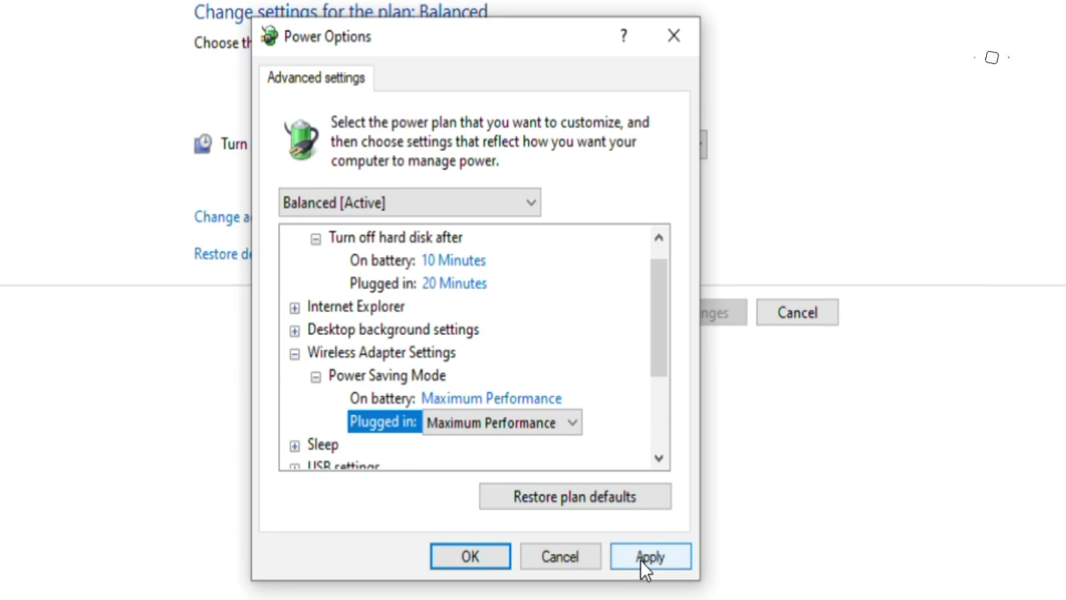
pyautogui.click(470, 559)
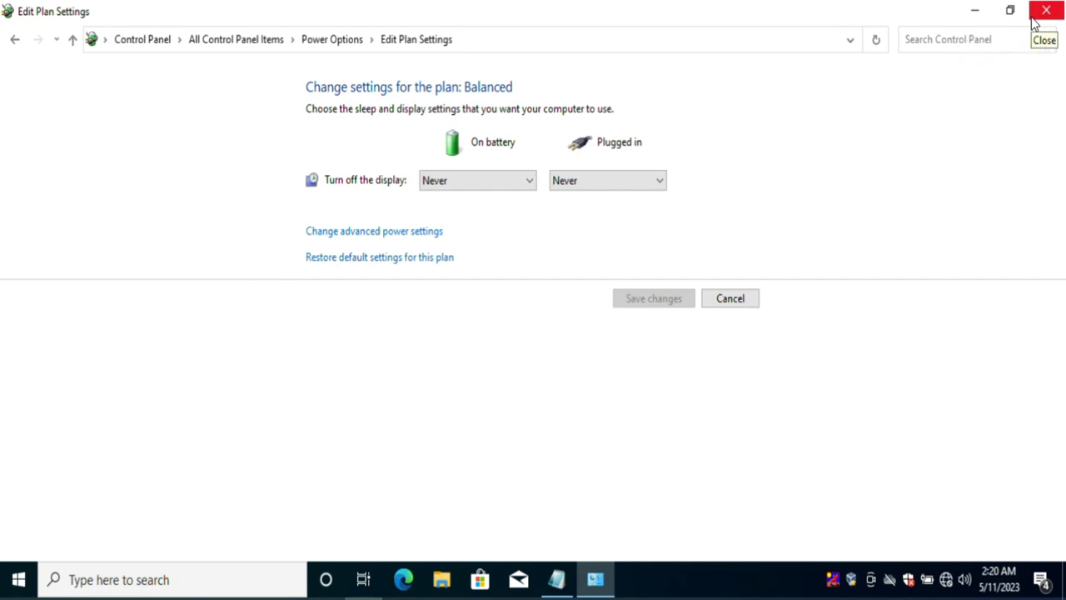
pyautogui.click(1046, 11)
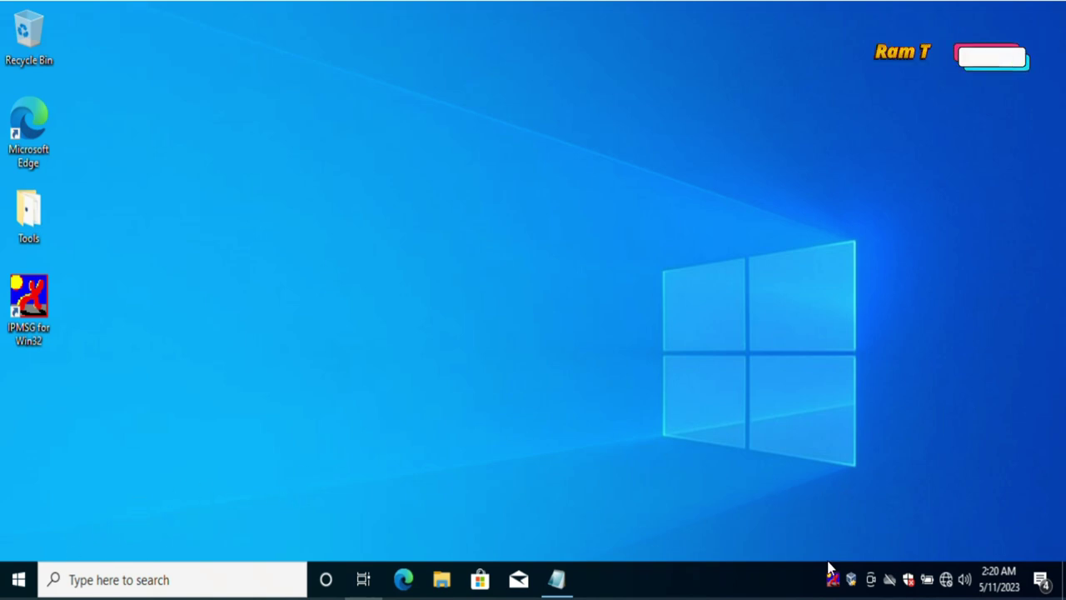
# Step: Open the Network & Internet settings and go to the adapter options for the Ethernet connection
pyautogui.rightClick(947, 581)
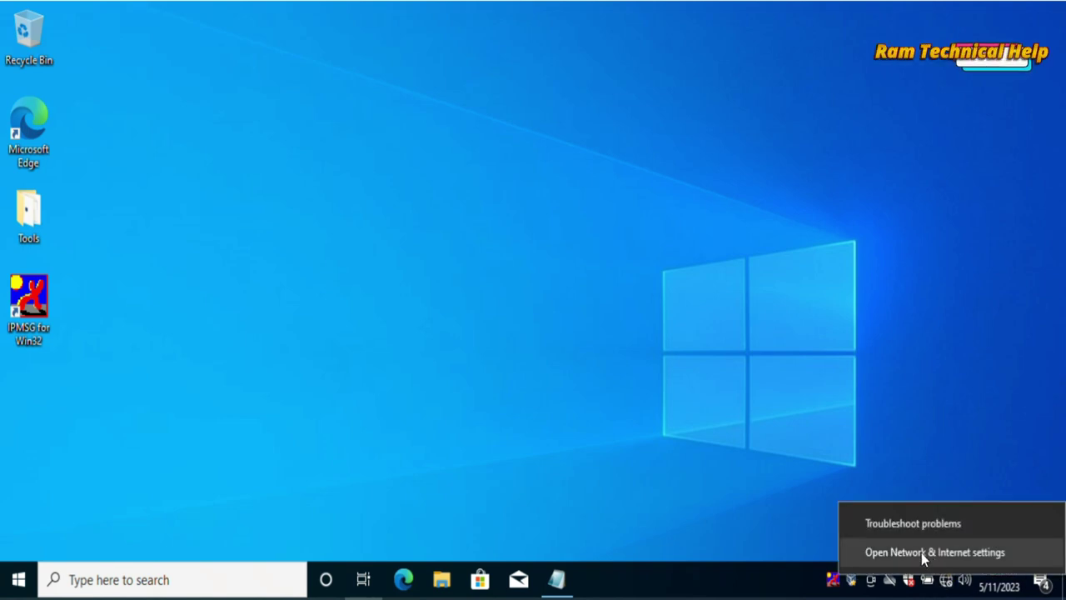
pyautogui.click(901, 514)
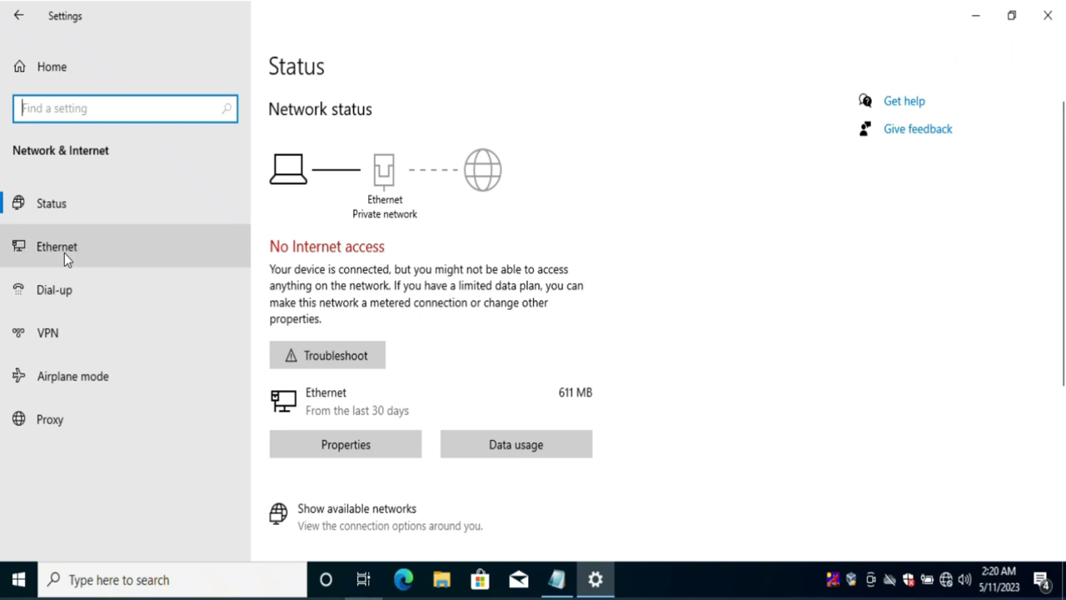
pyautogui.click(66, 251)
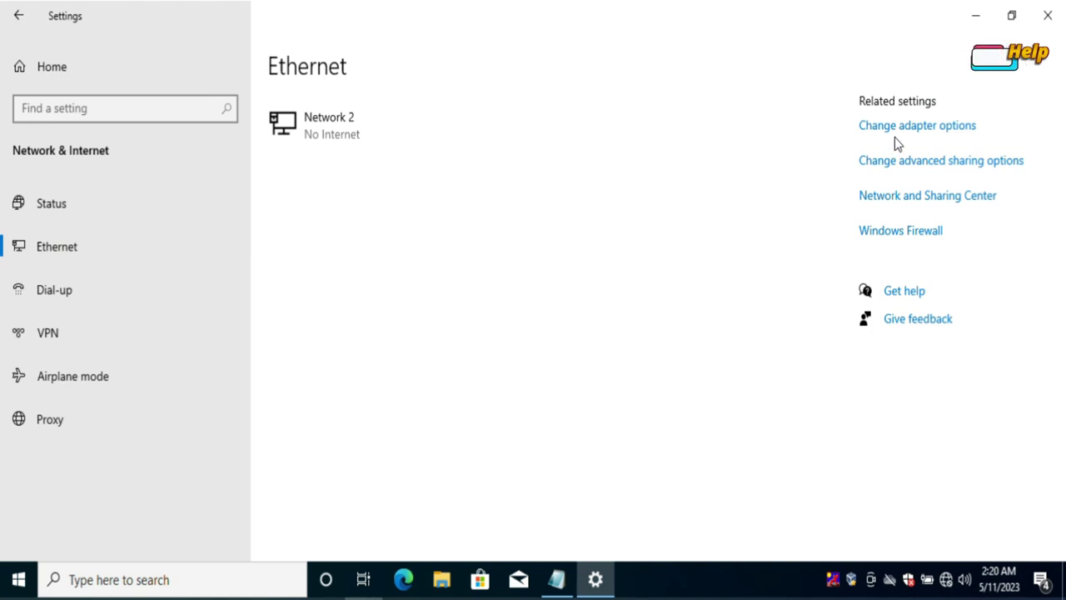
pyautogui.click(953, 125)
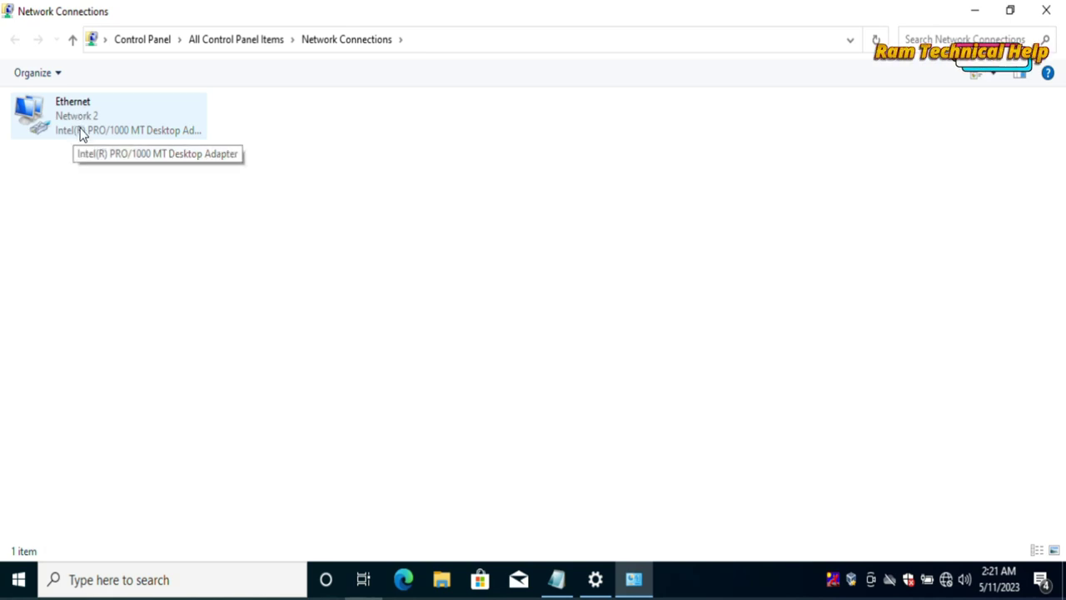
# Step: Configure the Ethernet adapter so the computer is not allowed to turn off the device to save power
pyautogui.rightClick(80, 131)
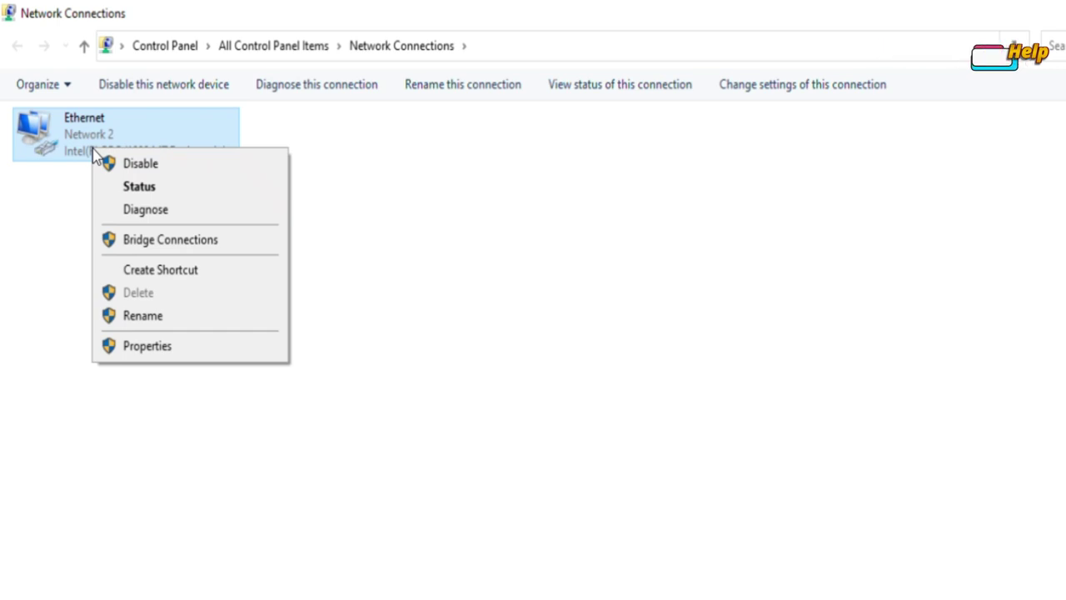
pyautogui.click(149, 348)
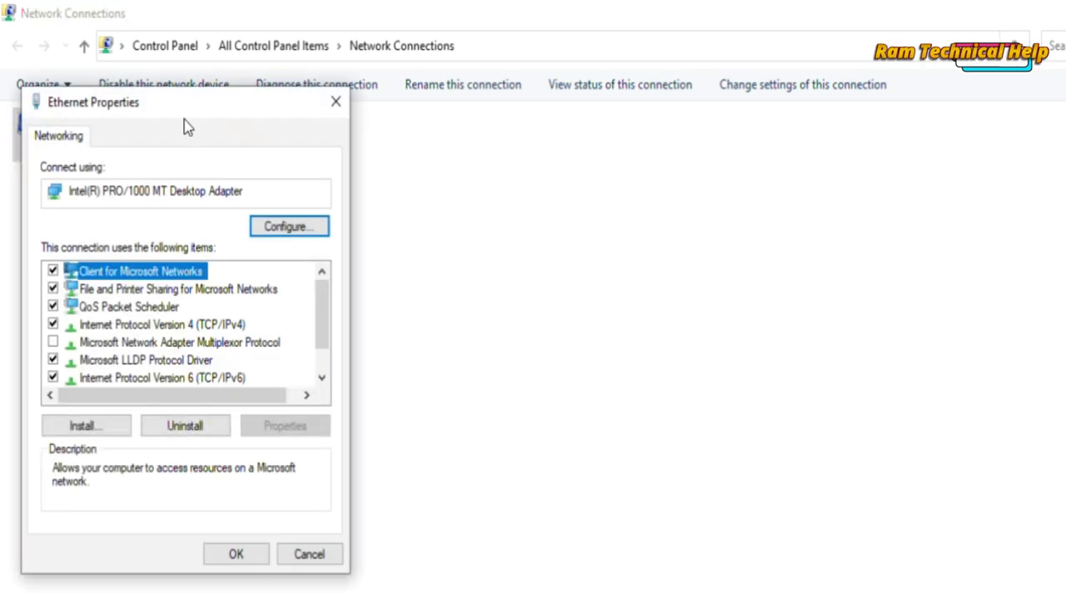
pyautogui.moveTo(190, 114); pyautogui.dragTo(589, 124)
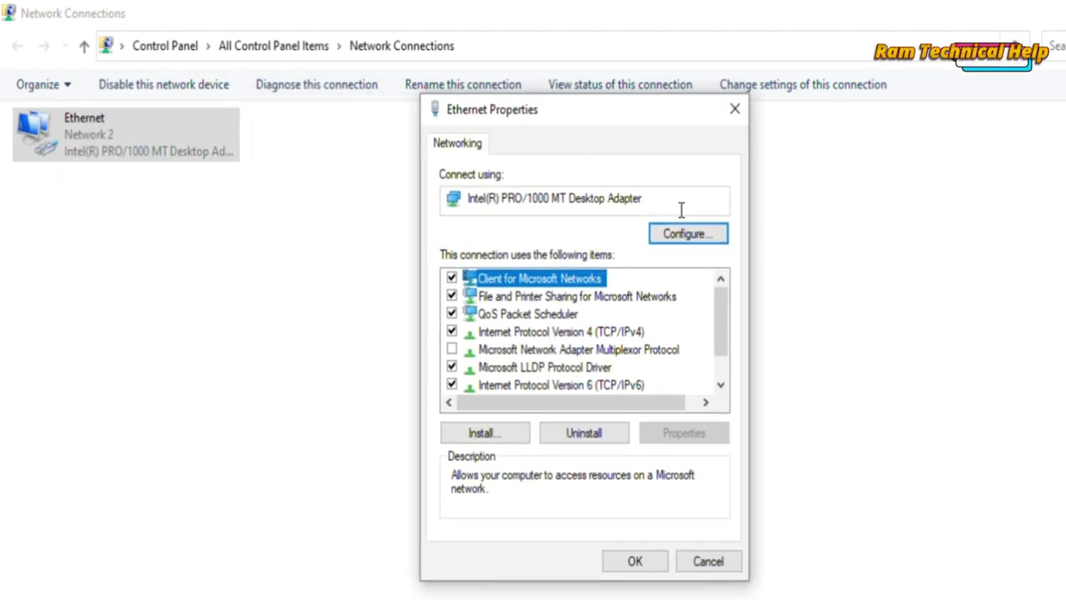
pyautogui.click(681, 237)
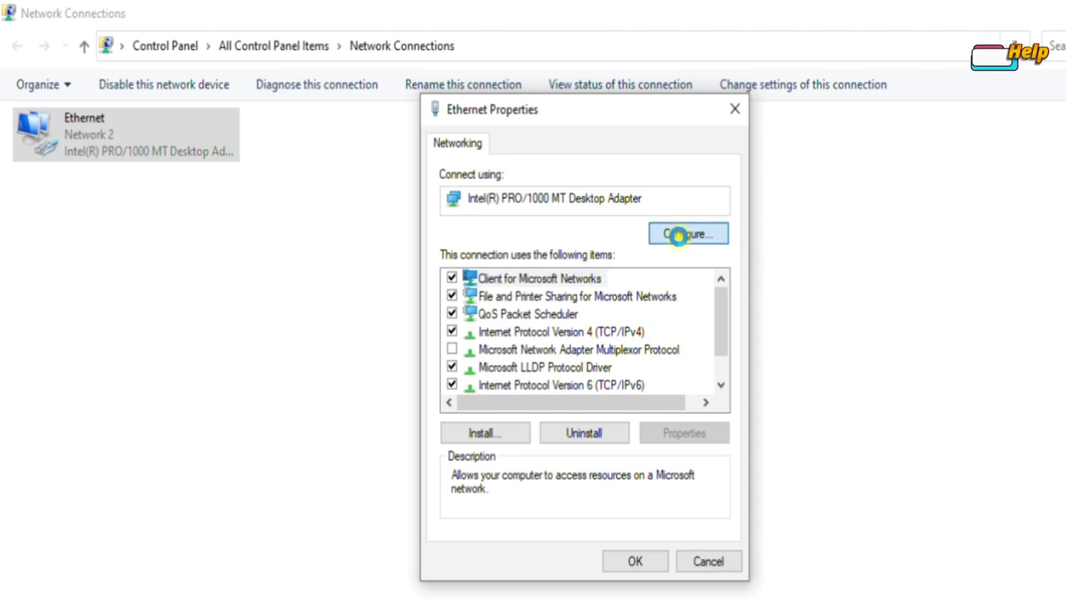
pyautogui.moveTo(350, 124); pyautogui.dragTo(596, 114)
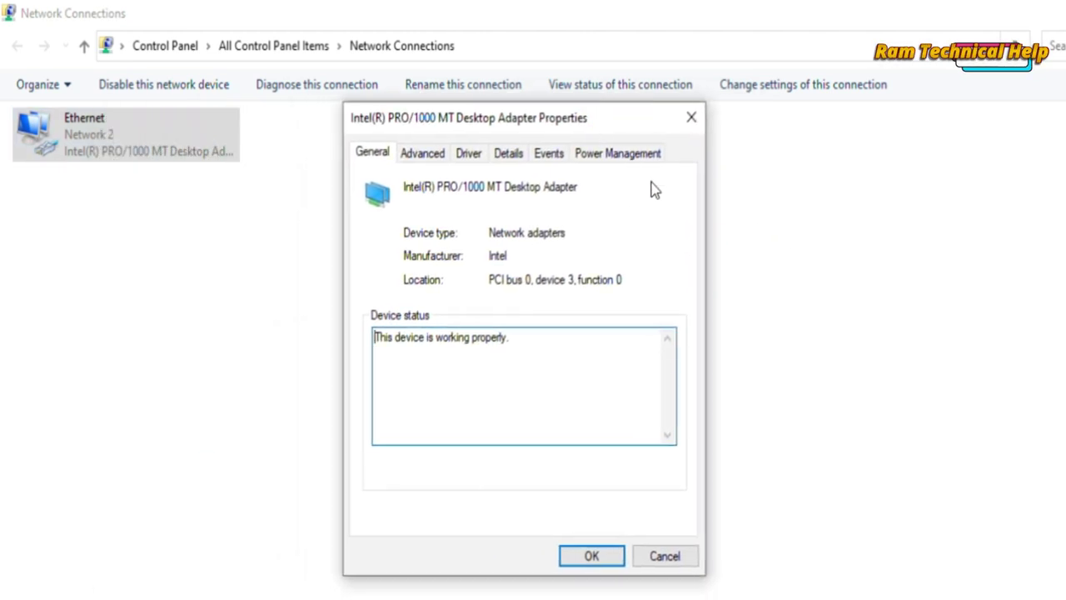
pyautogui.click(609, 158)
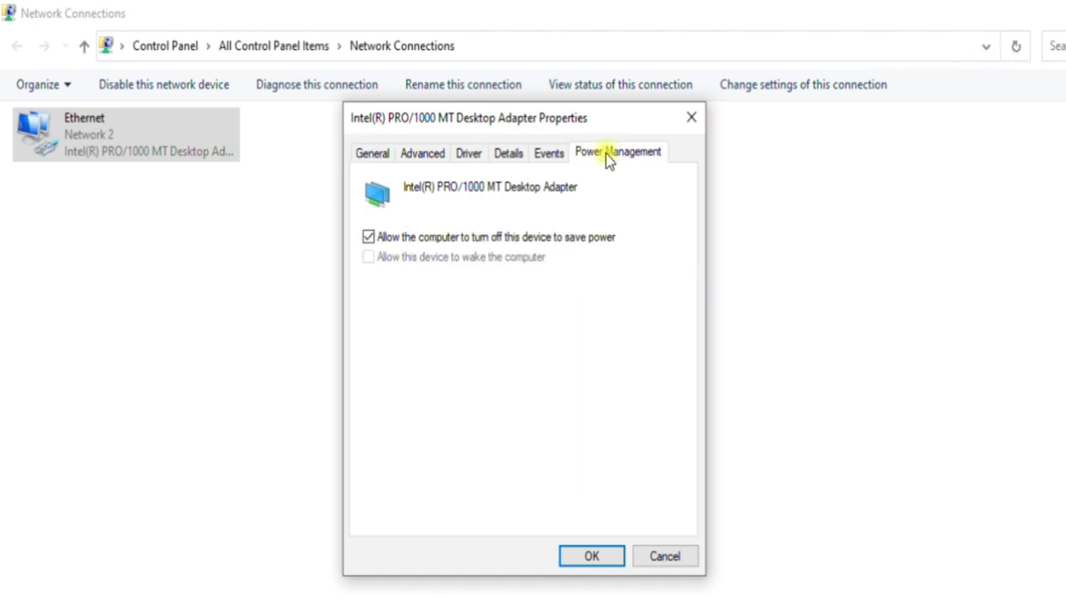
pyautogui.click(368, 238)
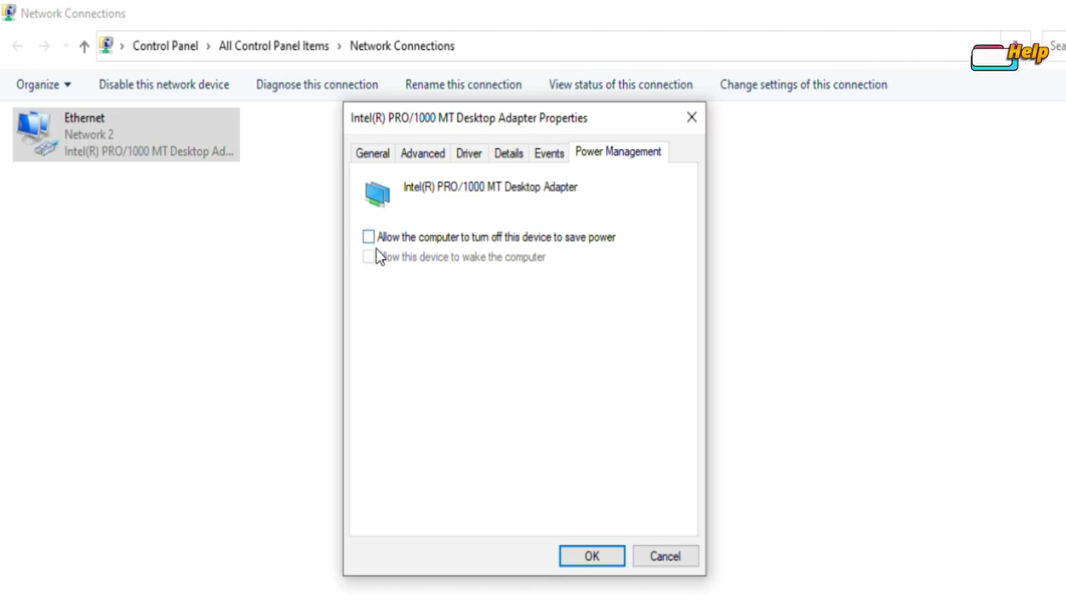
pyautogui.click(611, 559)
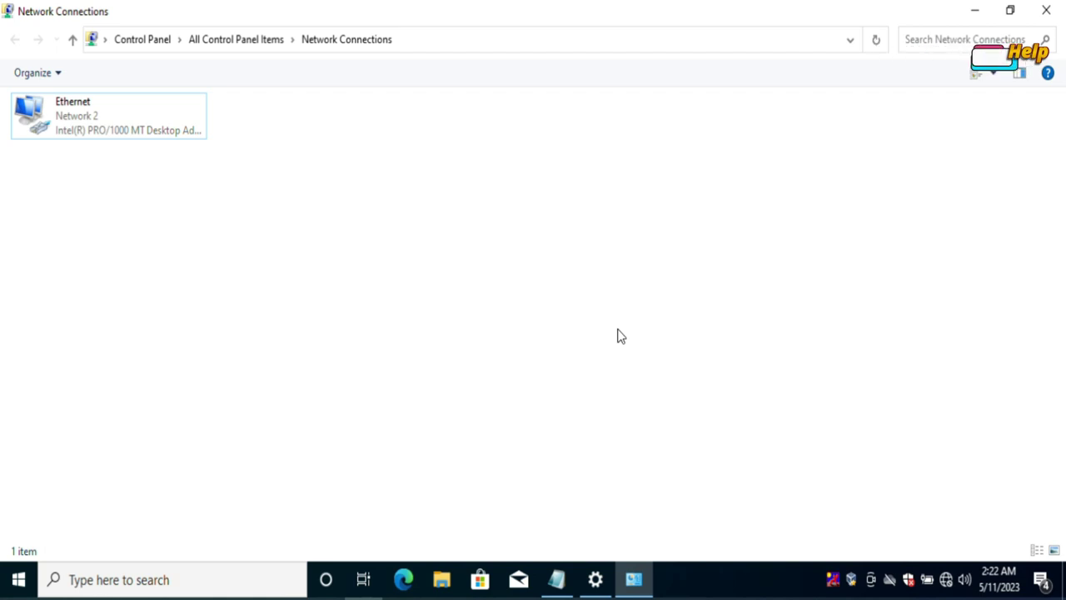
# Step: Disable the Ethernet network connection and enable it again to restart the adapter
pyautogui.rightClick(92, 120)
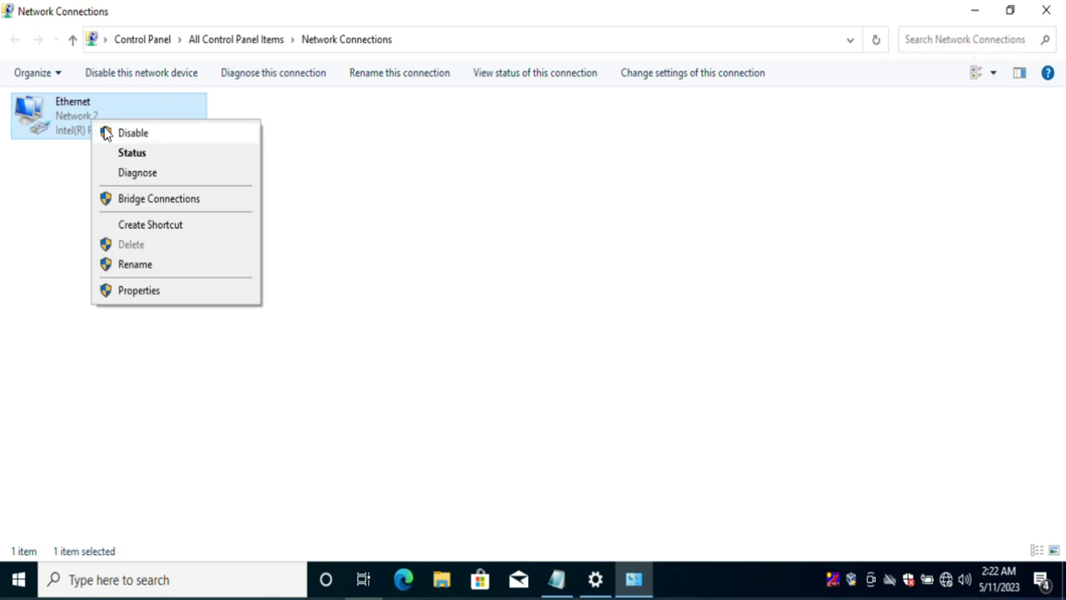
pyautogui.click(129, 135)
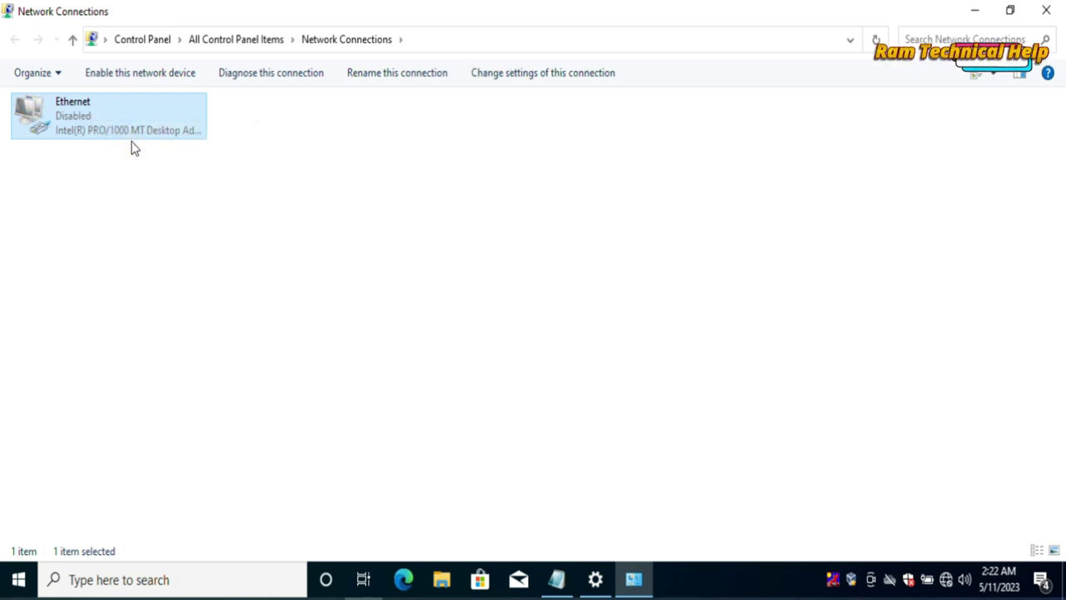
pyautogui.rightClick(109, 128)
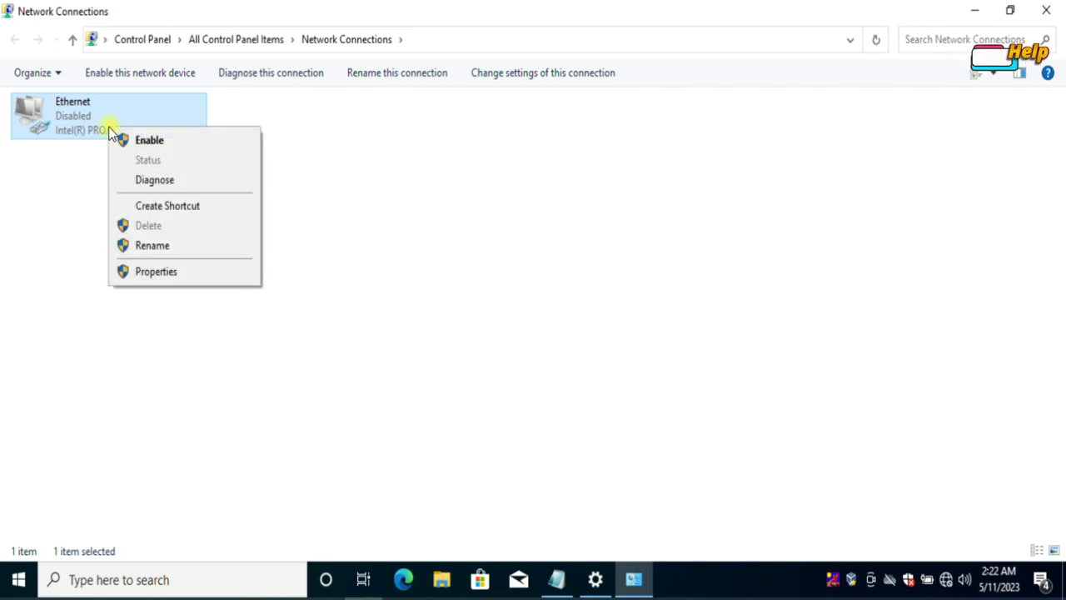
pyautogui.click(147, 142)
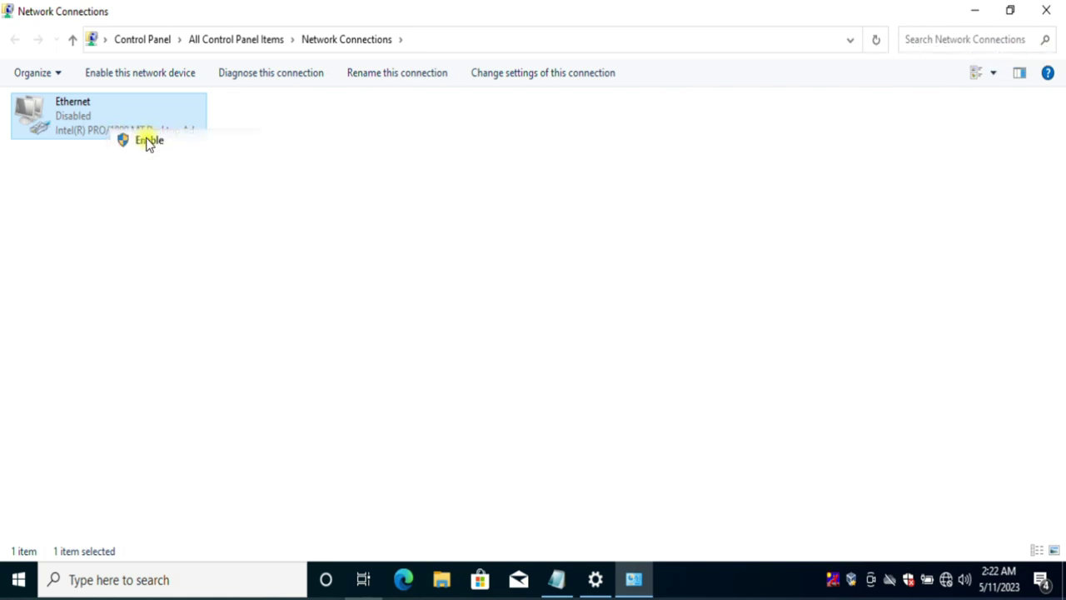
# Step: Set the Ethernet connection's Internet Protocol Version 4 (TCP/IPv4) to obtain the IP and DNS server addresses automatically, then apply and close its properties
pyautogui.rightClick(89, 120)
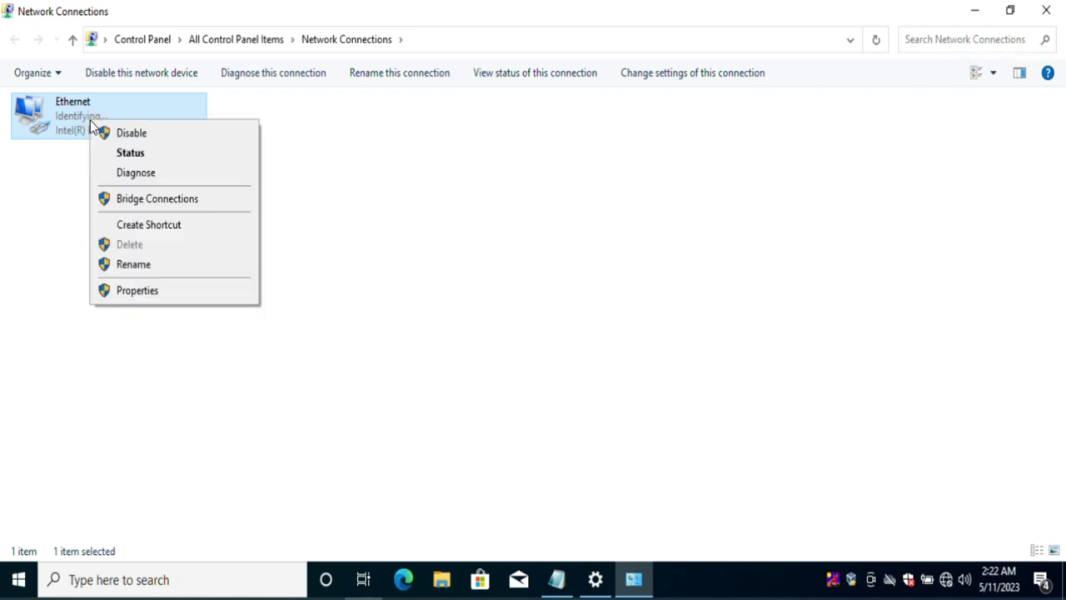
pyautogui.click(142, 294)
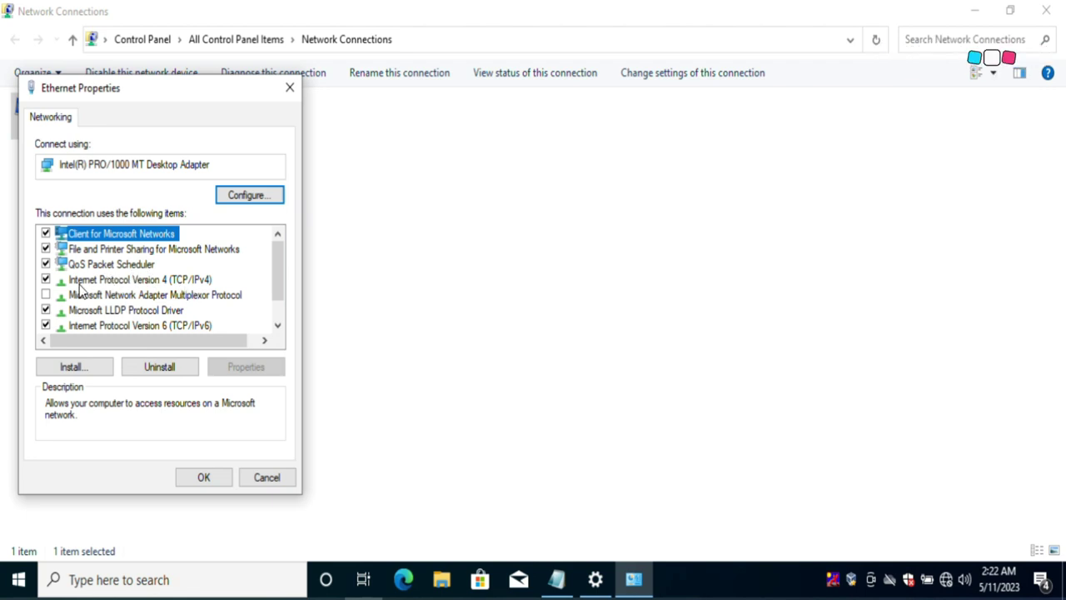
pyautogui.click(138, 280)
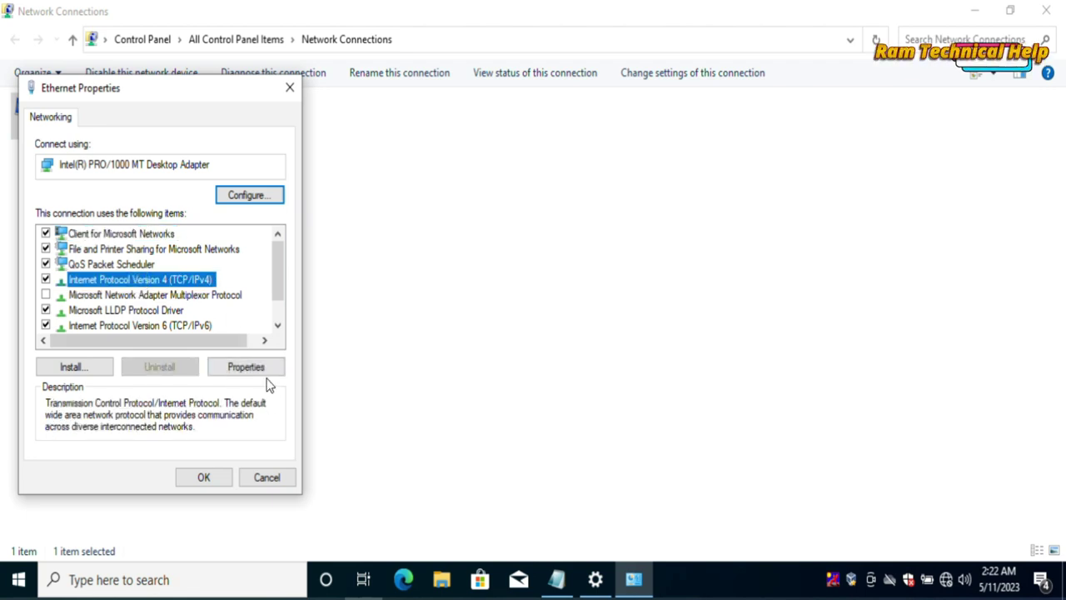
pyautogui.click(258, 372)
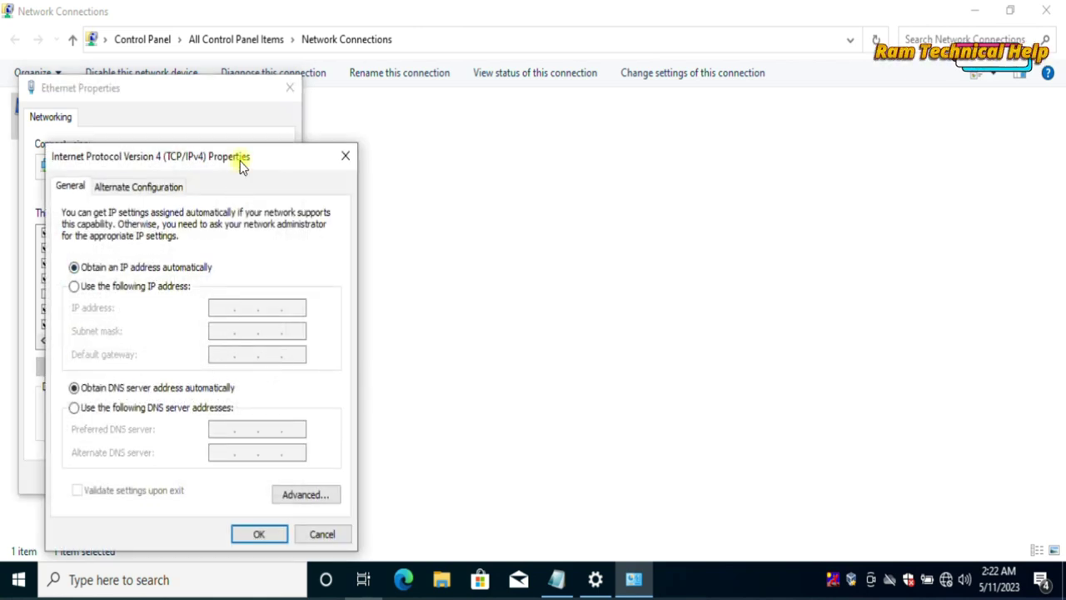
pyautogui.moveTo(240, 160); pyautogui.dragTo(258, 163)
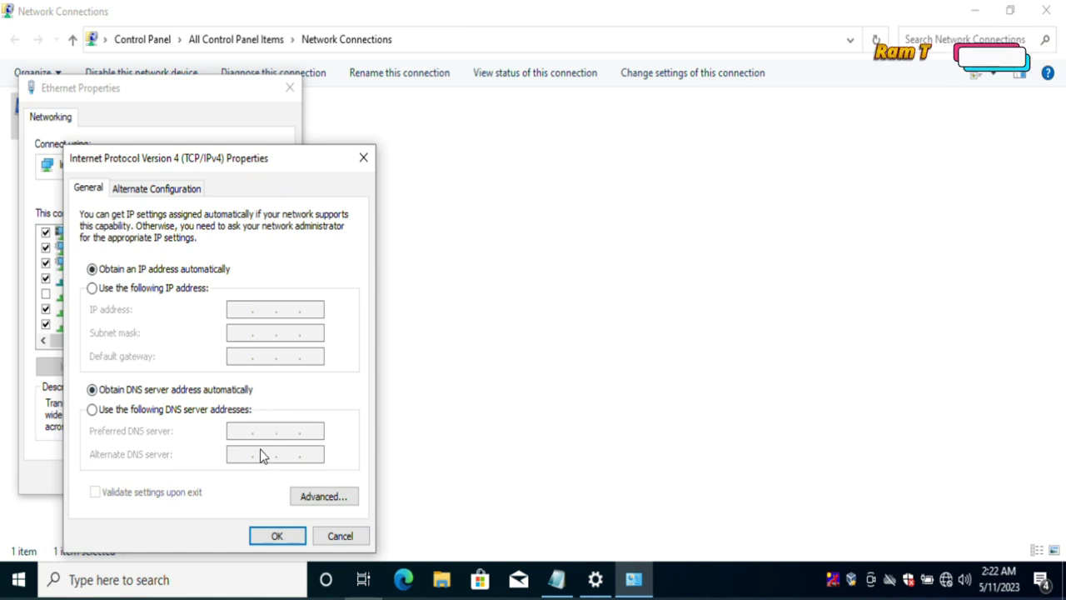
pyautogui.click(92, 289)
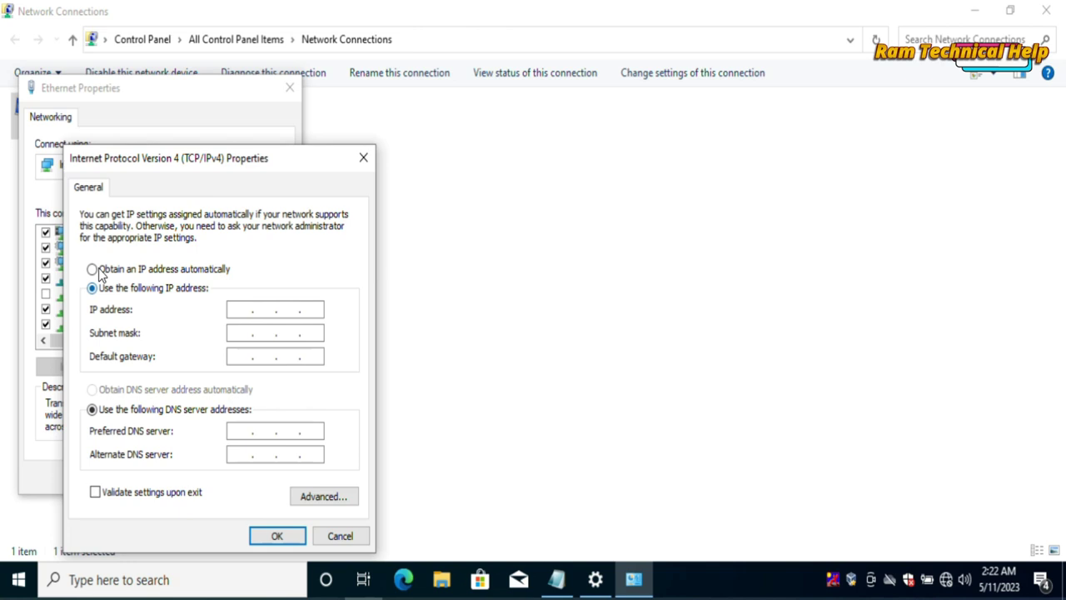
pyautogui.click(92, 270)
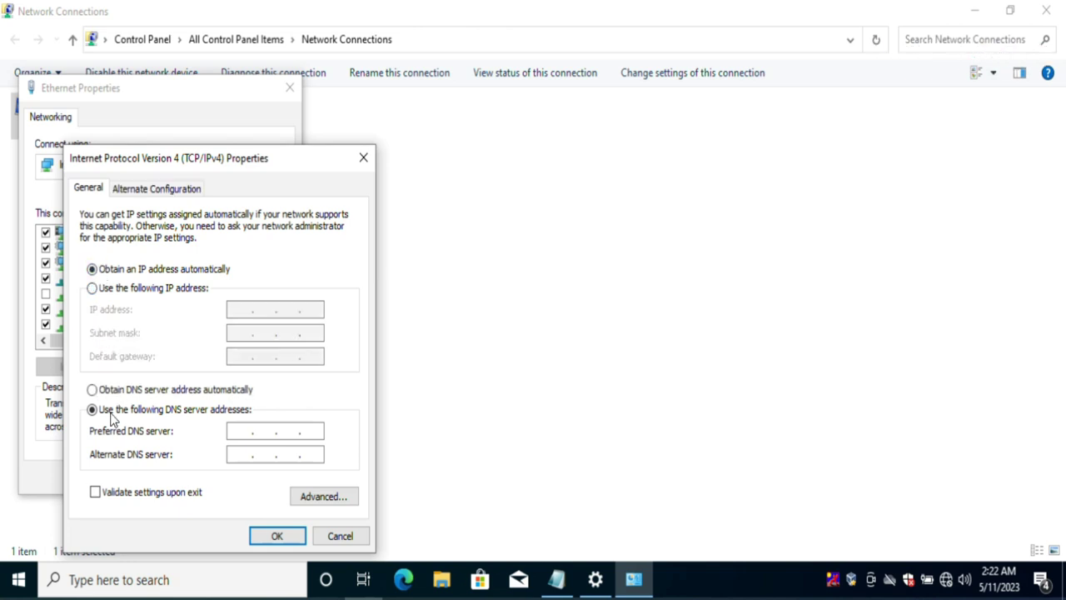
pyautogui.click(91, 391)
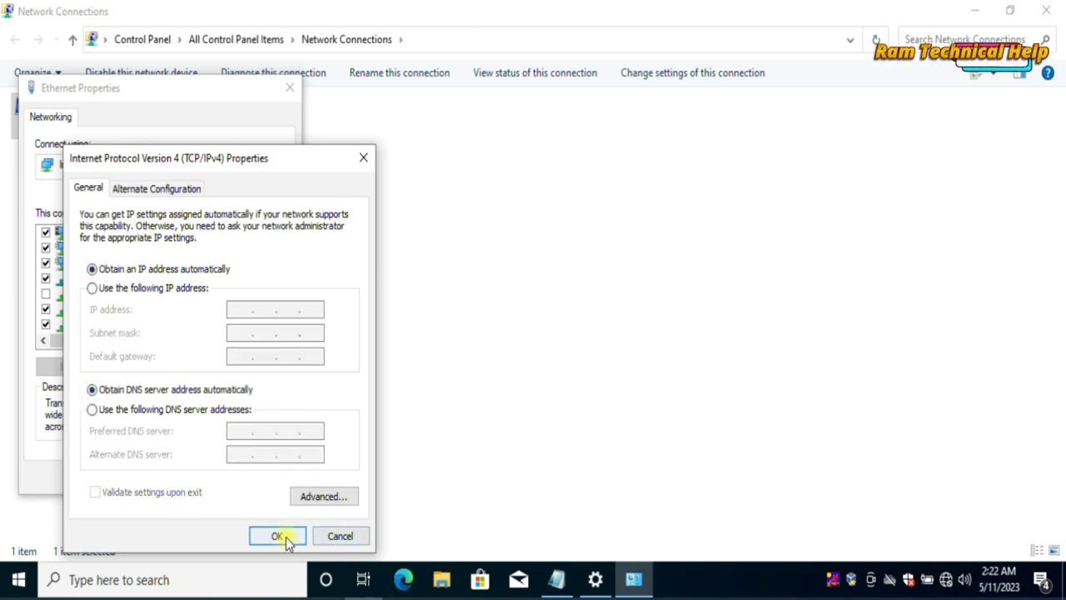
pyautogui.click(280, 536)
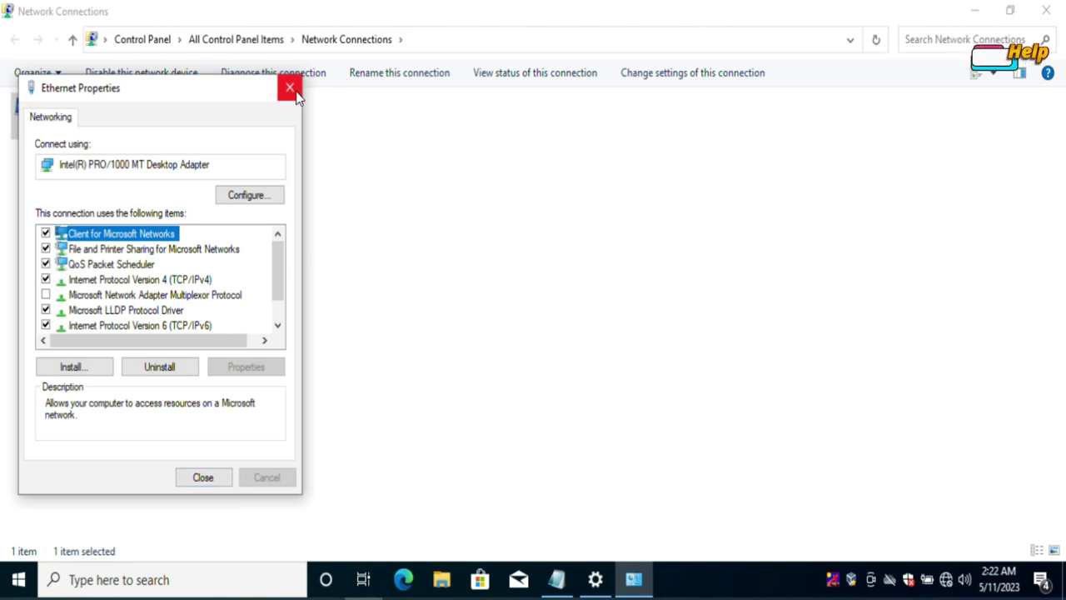
pyautogui.click(216, 480)
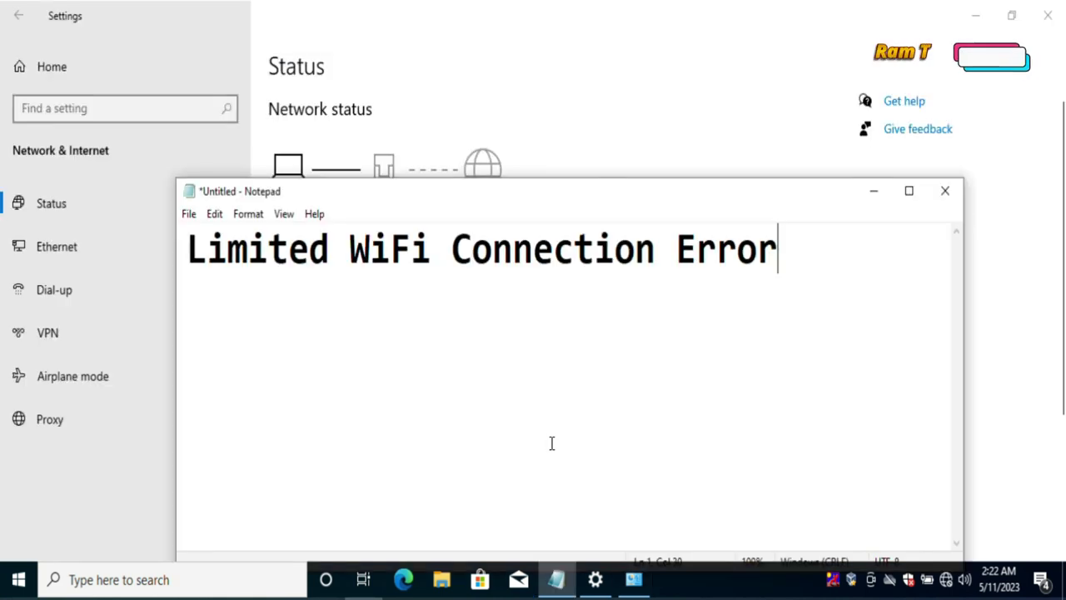